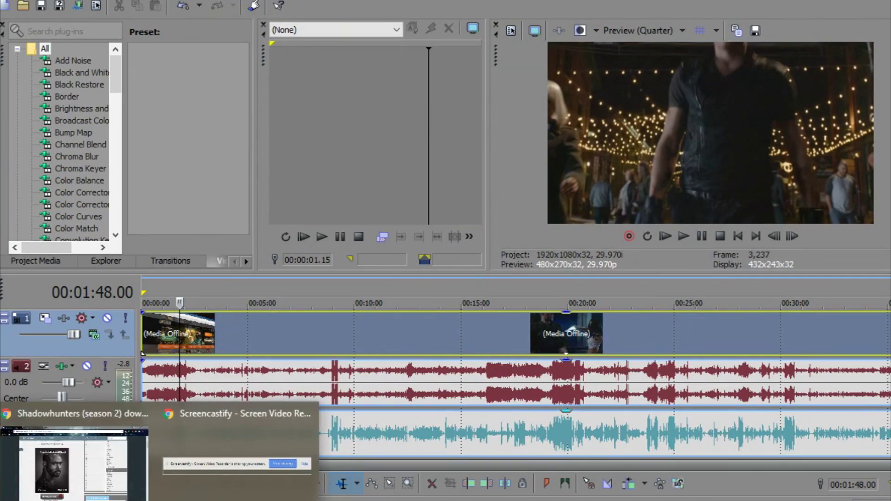
# Switch back to the TopTvShows Shadowhunters Season 2 page and scroll down to the episode download links.
pyautogui.click(99, 458)
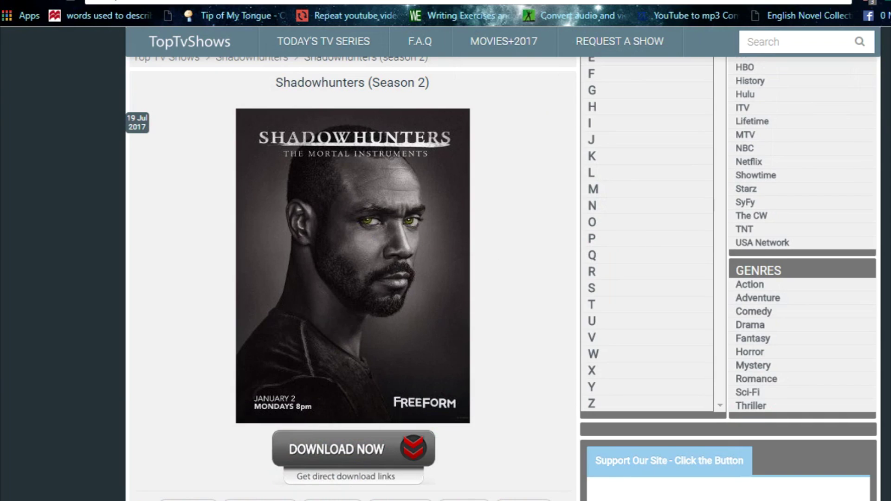
pyautogui.scroll(-1, 353, 279)
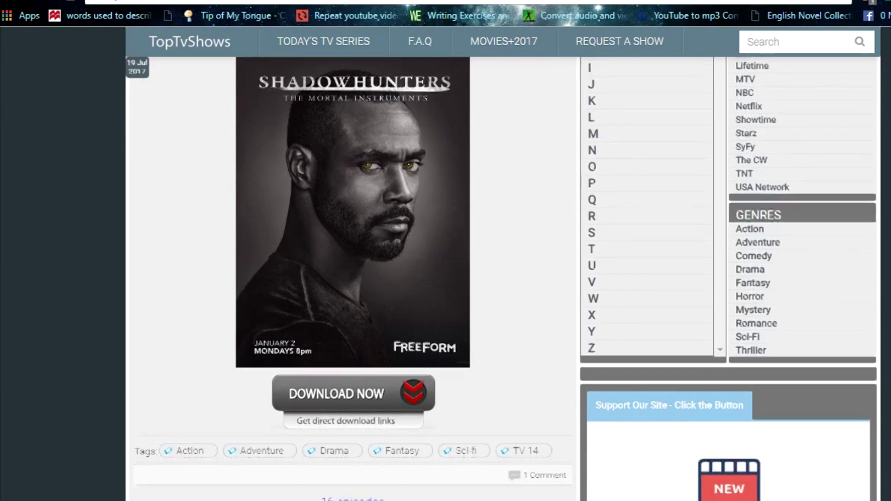
pyautogui.scroll(1, 353, 278)
pyautogui.scroll(-1, 502, 279)
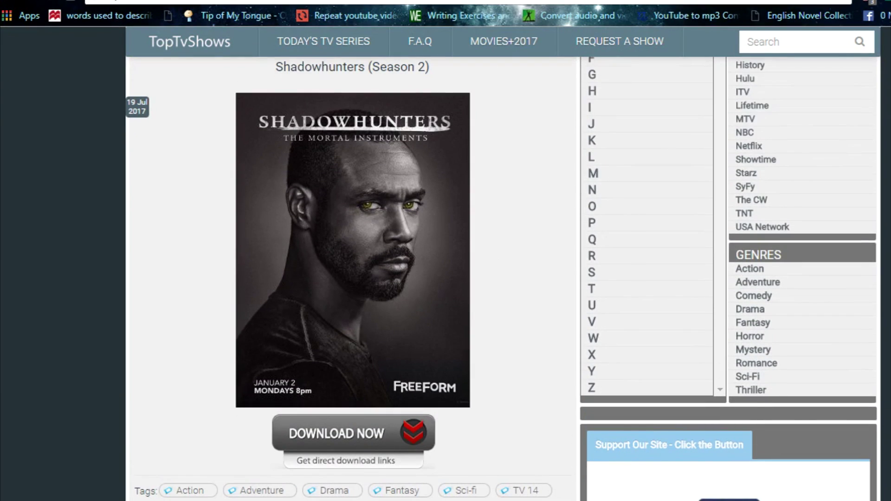
pyautogui.scroll(-1, 502, 279)
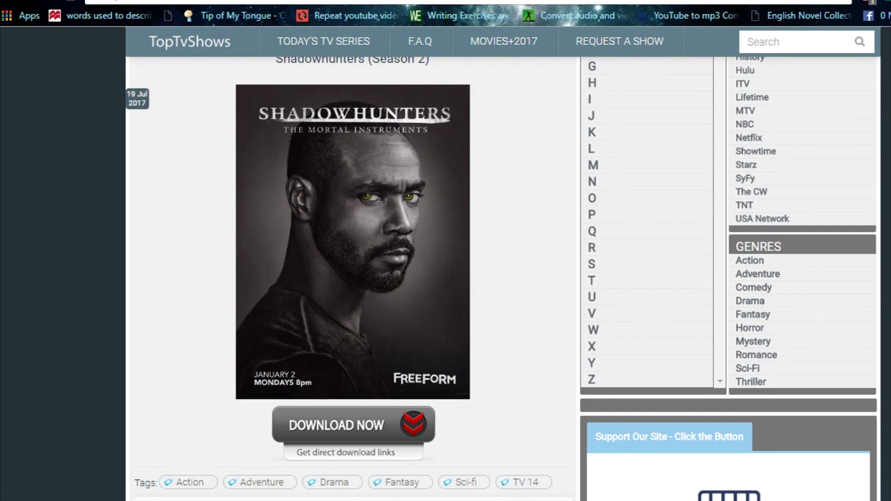
pyautogui.scroll(-10, 782, 87)
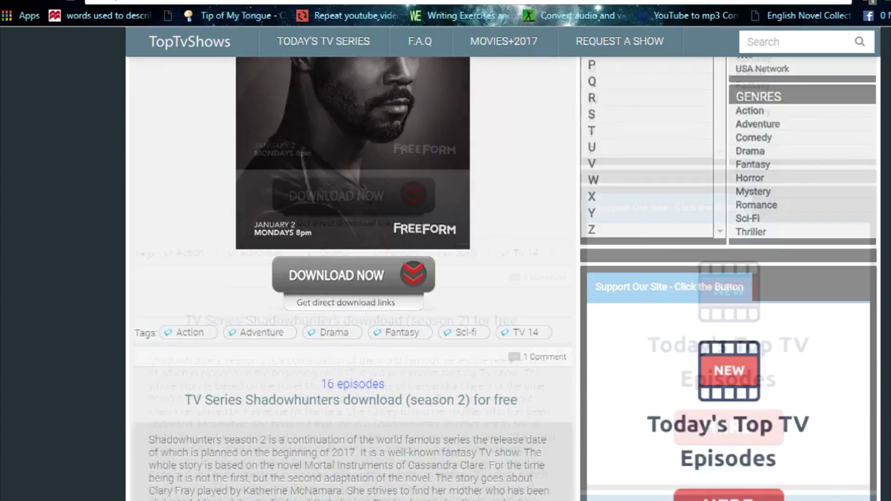
# Highlight Episode 1's .mkv format and its 1.0 GB file size, then clear the highlight.
pyautogui.scroll(-5, 586, 119)
pyautogui.scroll(1, 587, 119)
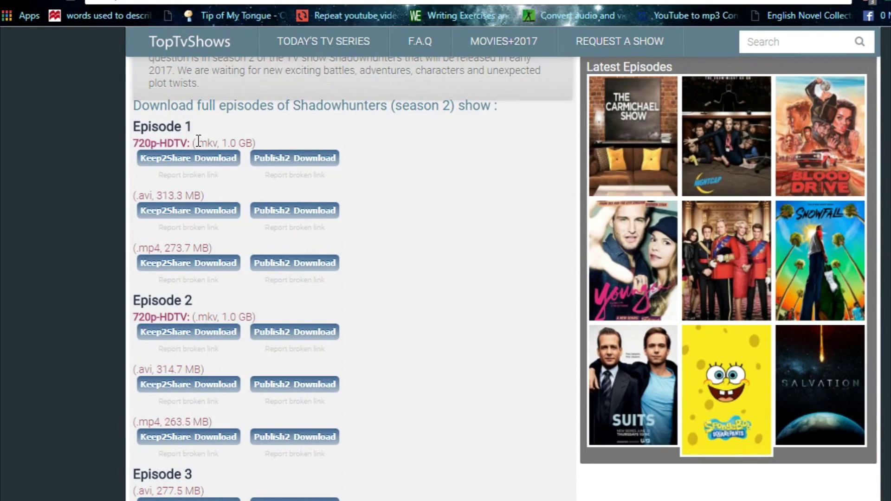
pyautogui.moveTo(200, 142); pyautogui.dragTo(216, 140)
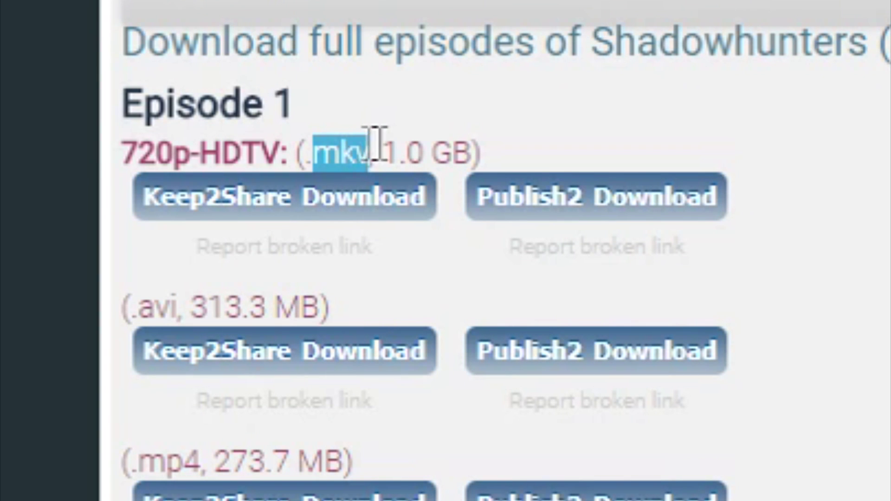
pyautogui.moveTo(384, 144); pyautogui.dragTo(498, 145)
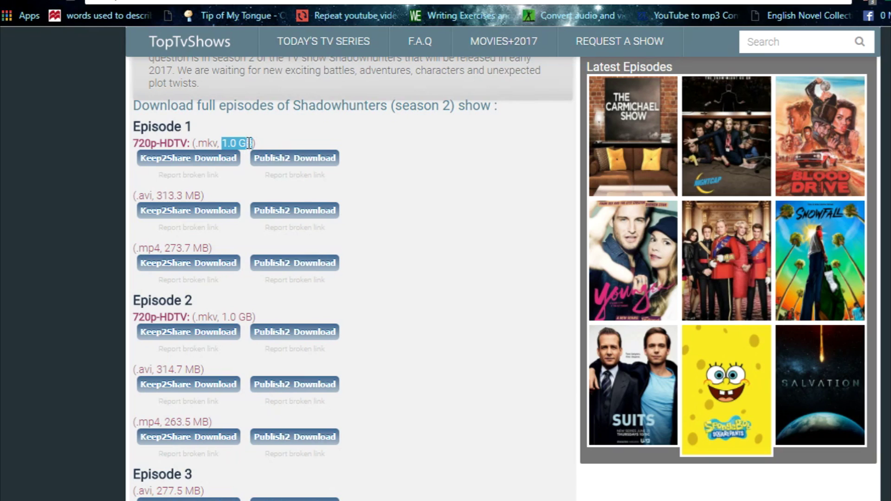
pyautogui.click(249, 145)
# Scroll through the rest of the episode download list.
pyautogui.scroll(-1, 353, 278)
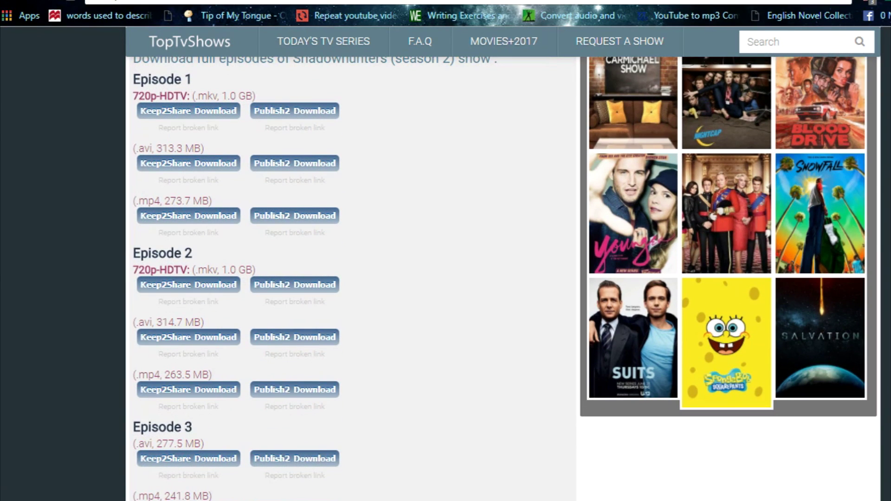
pyautogui.scroll(1, 353, 278)
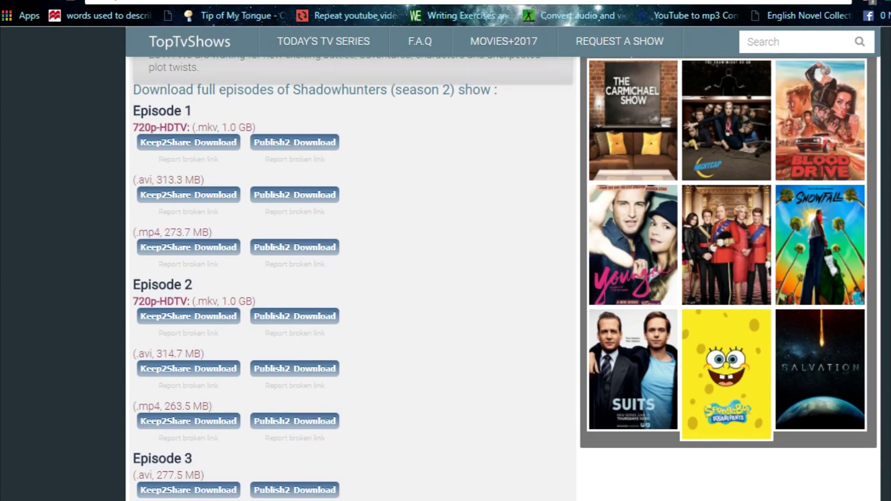
pyautogui.scroll(-1, 353, 279)
pyautogui.scroll(-7, 353, 279)
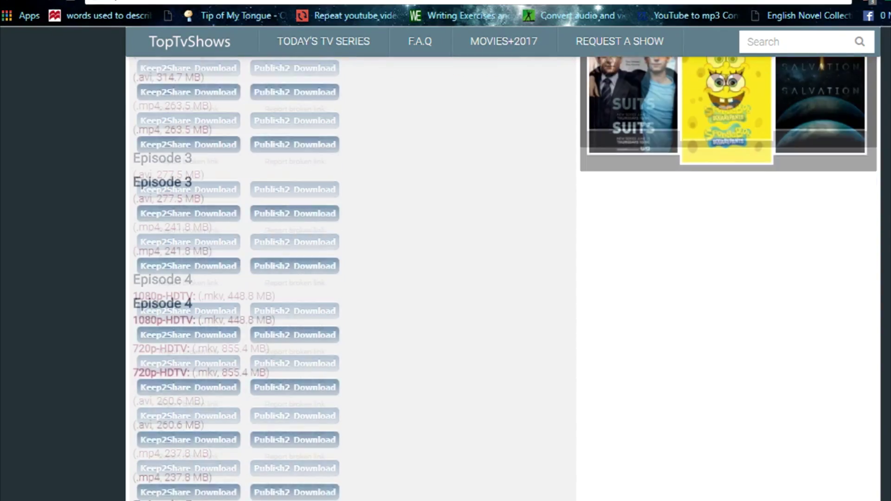
pyautogui.scroll(-3, 353, 279)
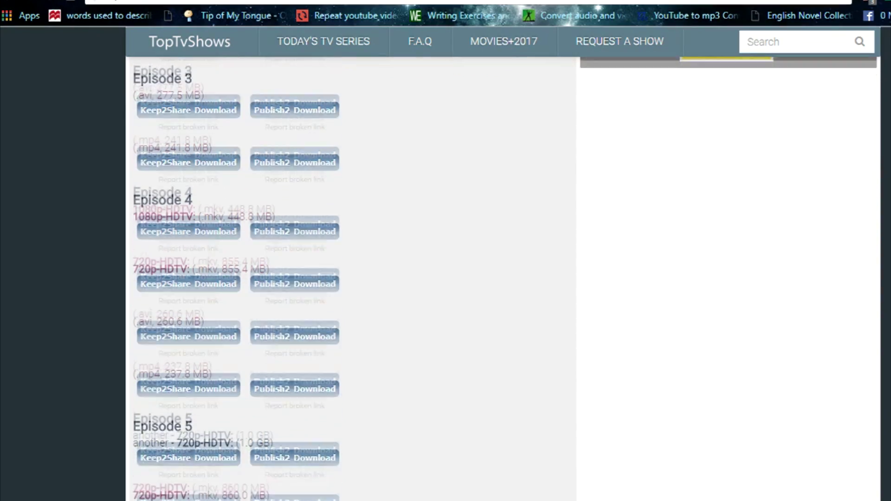
pyautogui.scroll(16, 332, 126)
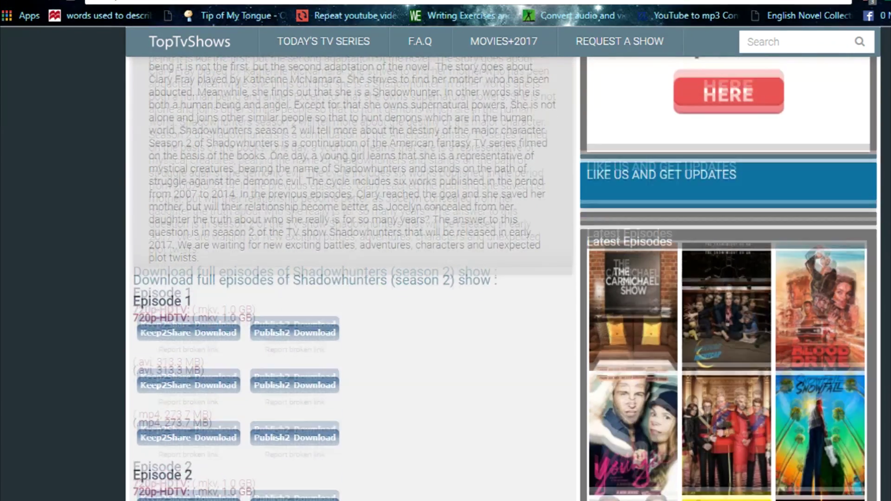
pyautogui.scroll(-4, 332, 126)
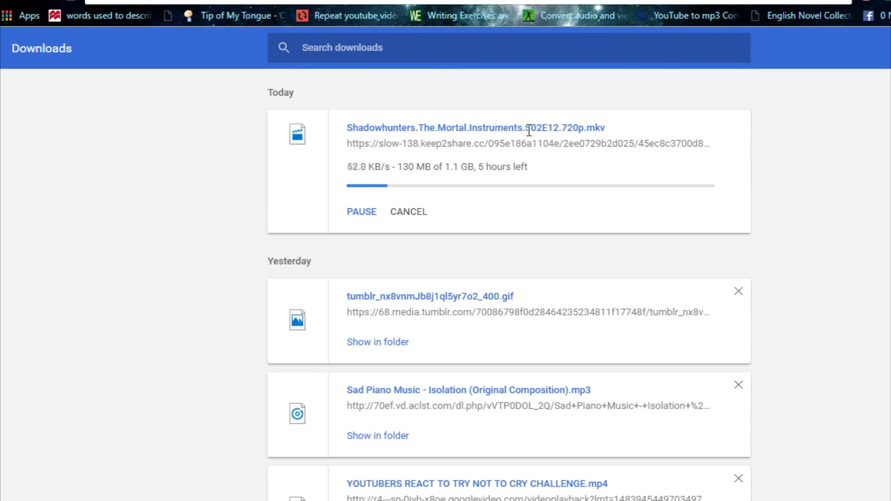
# Return to the Keep2Share page and request the free Slow Speed Download, noting the wait time.
pyautogui.moveTo(531, 129); pyautogui.dragTo(560, 129)
pyautogui.hotkey('ctrl', 'w')
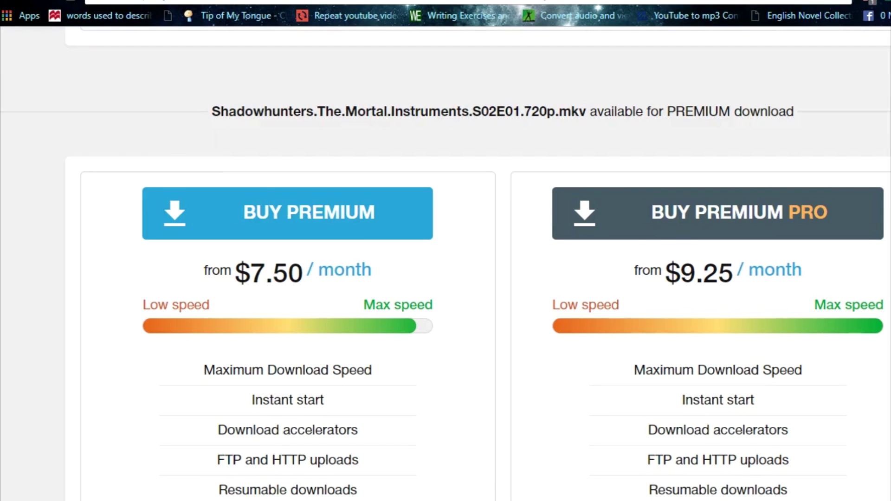
pyautogui.scroll(-10, 795, 281)
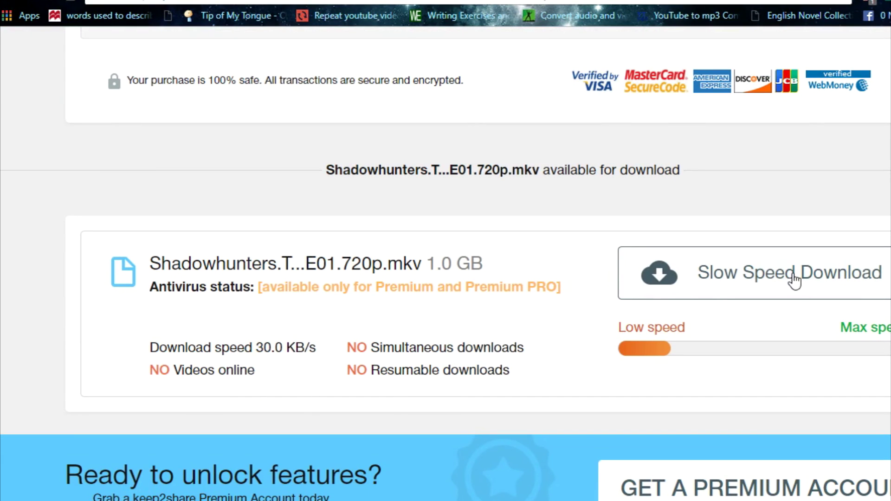
pyautogui.click(795, 280)
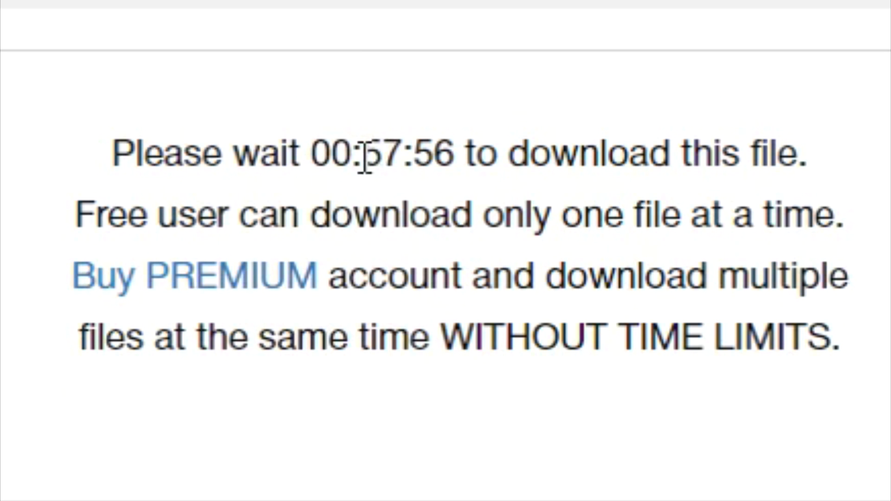
pyautogui.moveTo(729, 271); pyautogui.dragTo(767, 271)
pyautogui.click(764, 276)
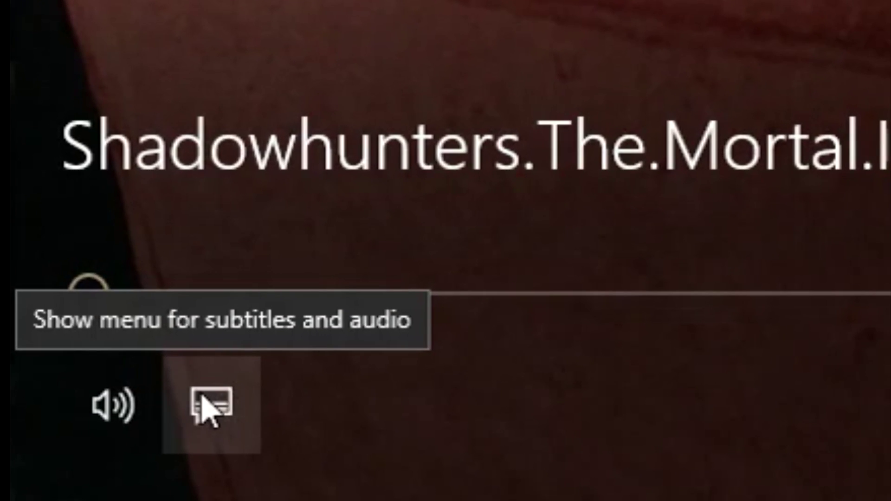
pyautogui.click(201, 398)
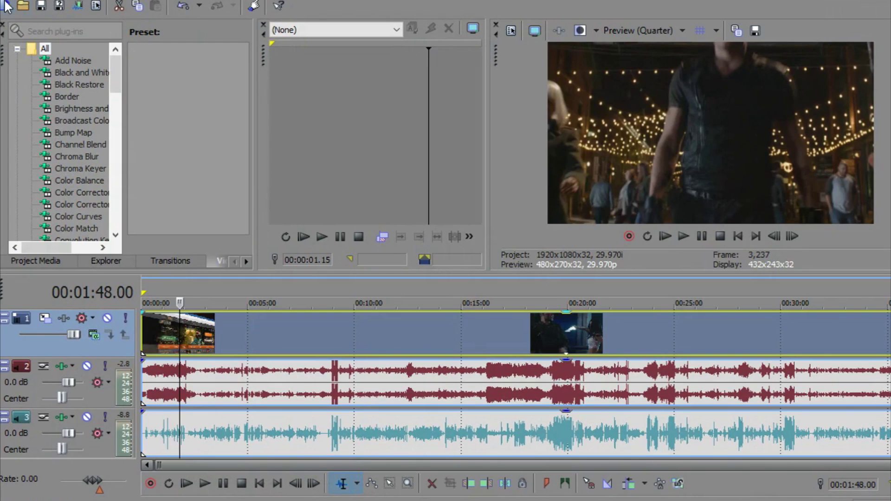
# Start a new Vegas Pro project without saving the old one, then select the S02E02 video on the desktop.
pyautogui.click(7, 6)
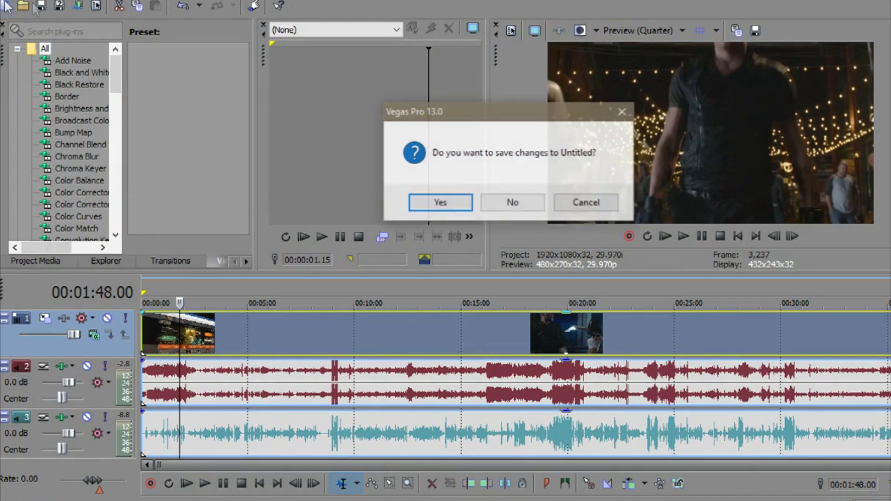
pyautogui.click(518, 203)
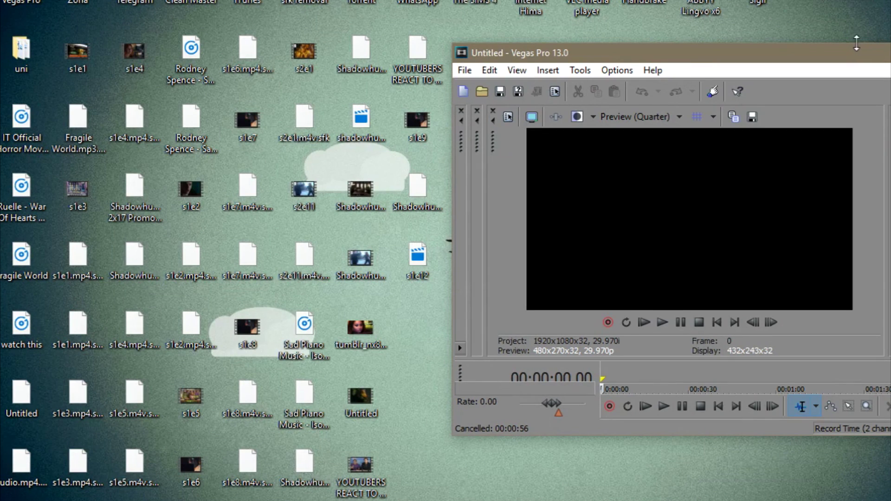
pyautogui.doubleClick(857, 43)
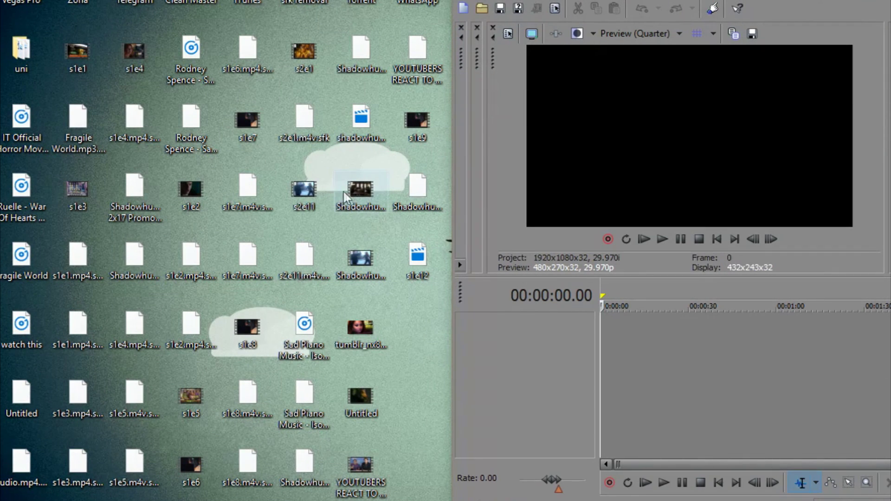
pyautogui.click(348, 192)
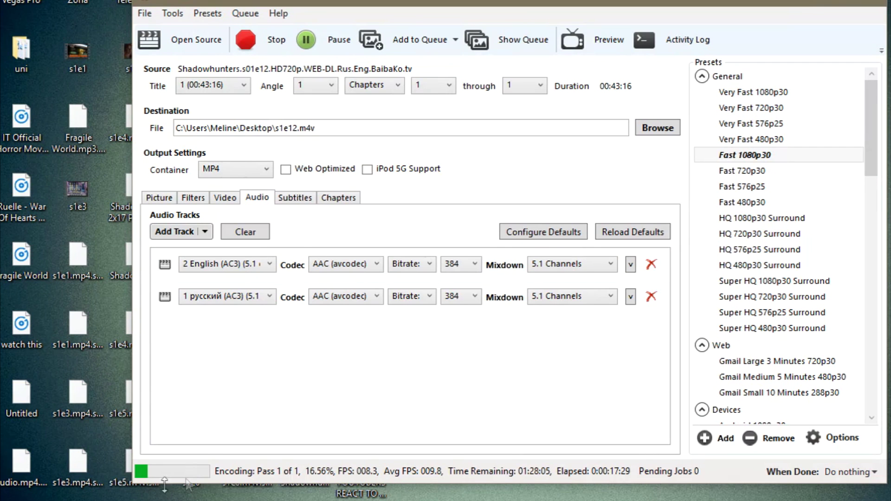
# Load the Shadowhunters S02E02 720p .mkv from the Desktop as HandBrake's source file.
pyautogui.click(197, 41)
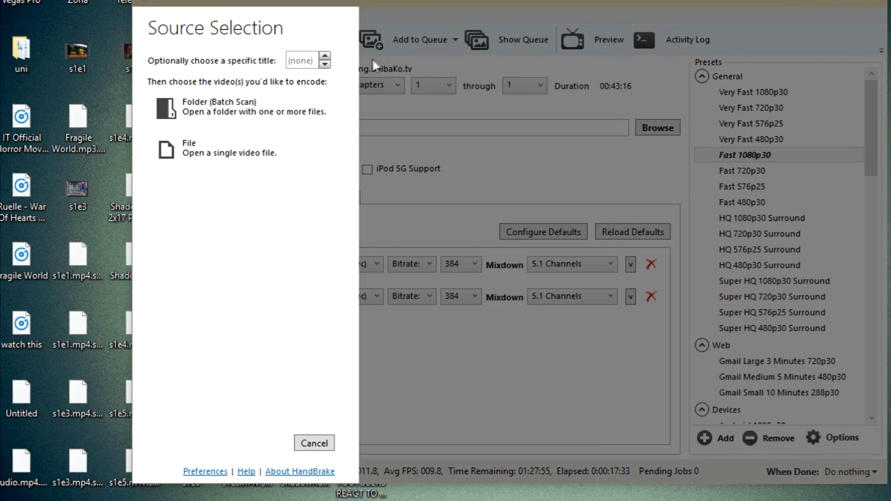
pyautogui.click(311, 444)
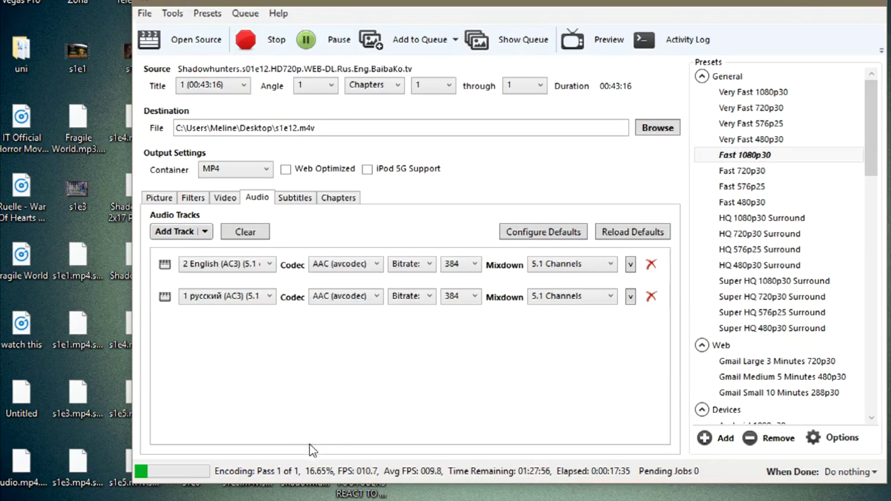
pyautogui.click(196, 39)
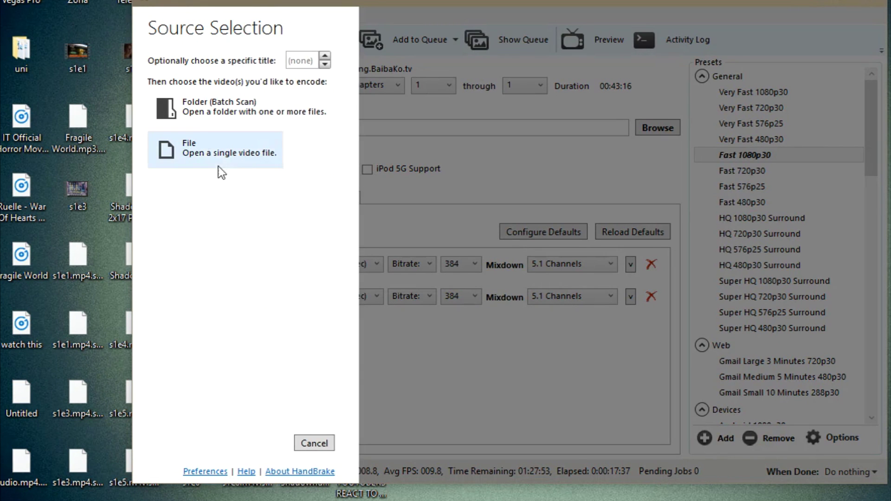
pyautogui.click(188, 152)
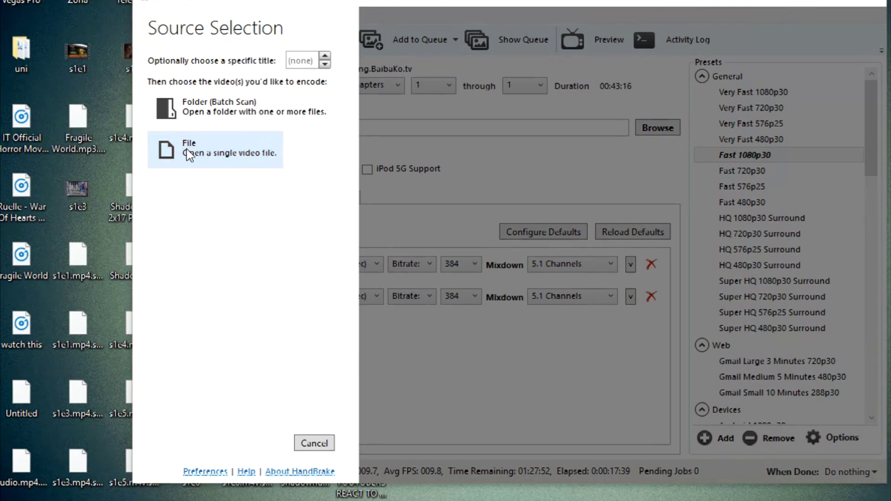
pyautogui.moveTo(636, 114); pyautogui.dragTo(618, 249)
pyautogui.click(402, 159)
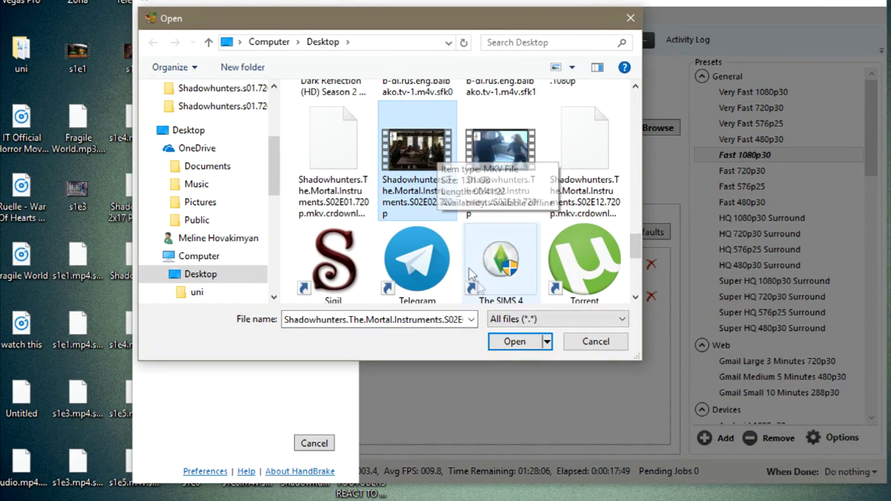
pyautogui.click(505, 342)
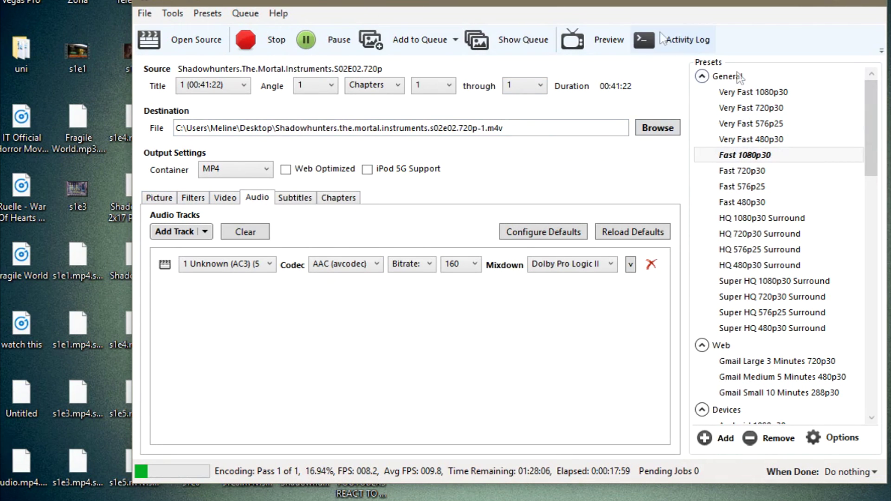
# Set the S02E02 audio track's mixdown to 5.1 Channels, raising its bitrate to 384.
pyautogui.click(148, 197)
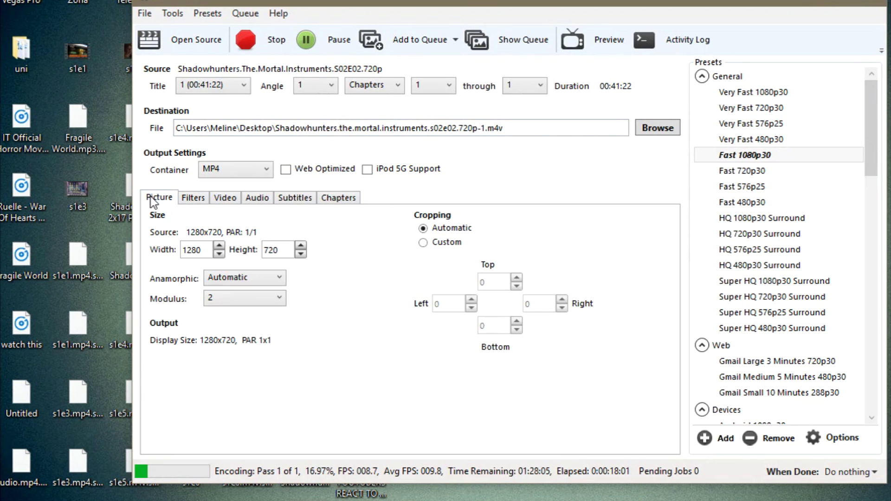
pyautogui.click(185, 197)
pyautogui.click(241, 184)
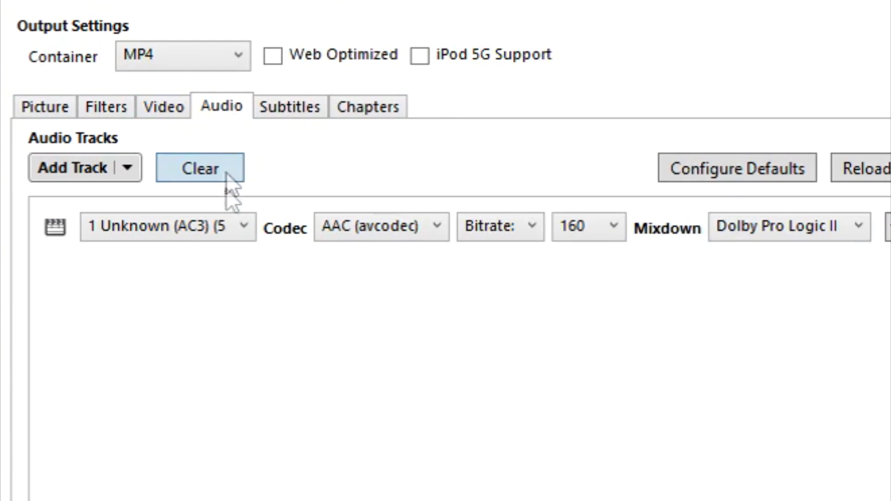
pyautogui.click(222, 225)
pyautogui.click(222, 225)
pyautogui.click(803, 228)
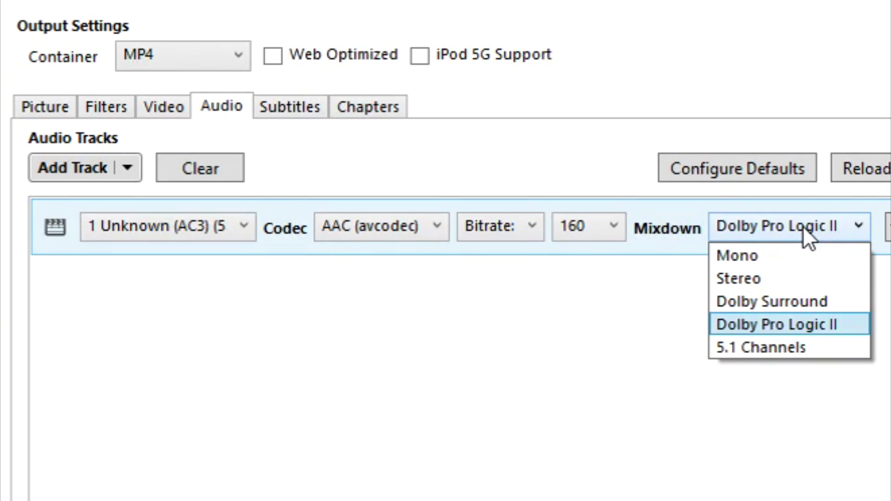
pyautogui.click(819, 360)
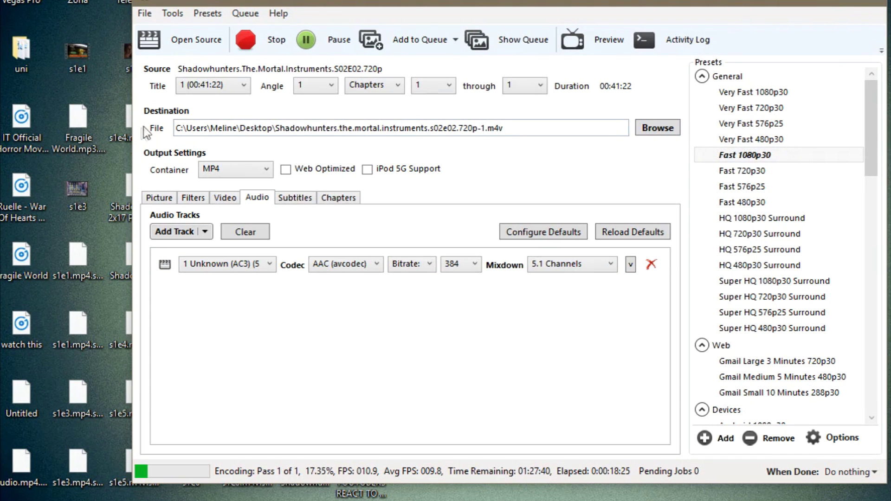
# Save the output as s2e2 on the Desktop.
pyautogui.click(648, 128)
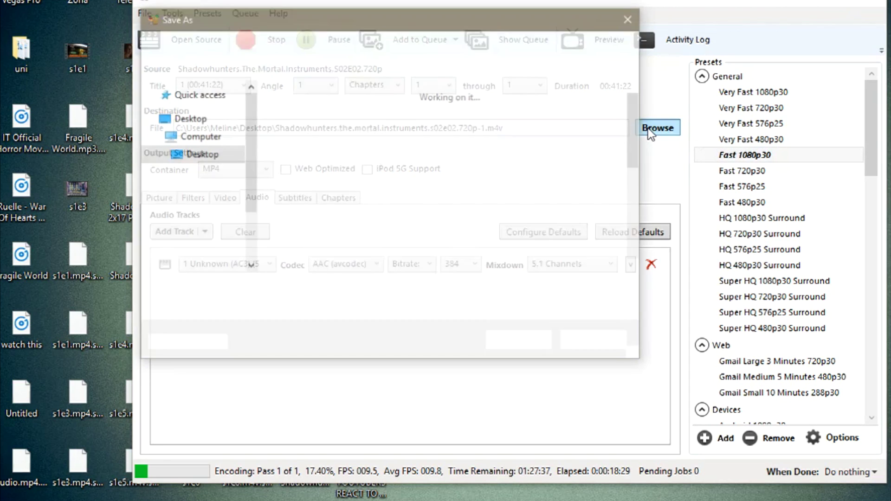
pyautogui.click(195, 142)
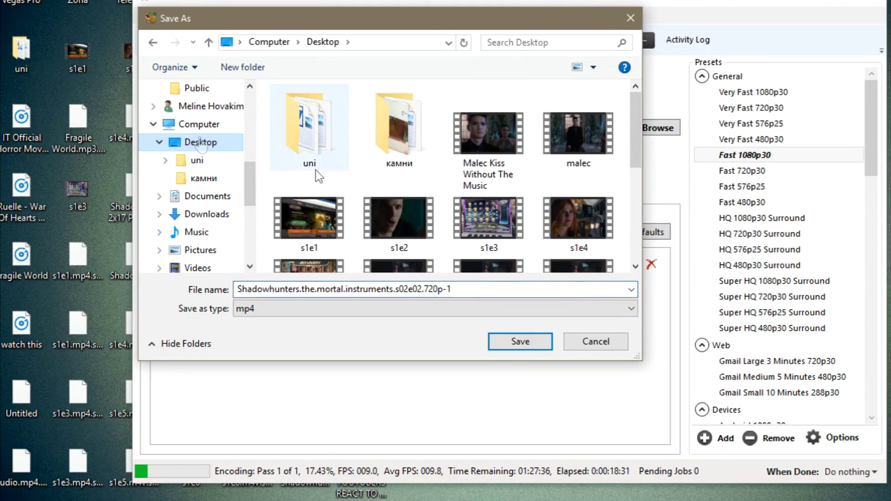
pyautogui.click(490, 283)
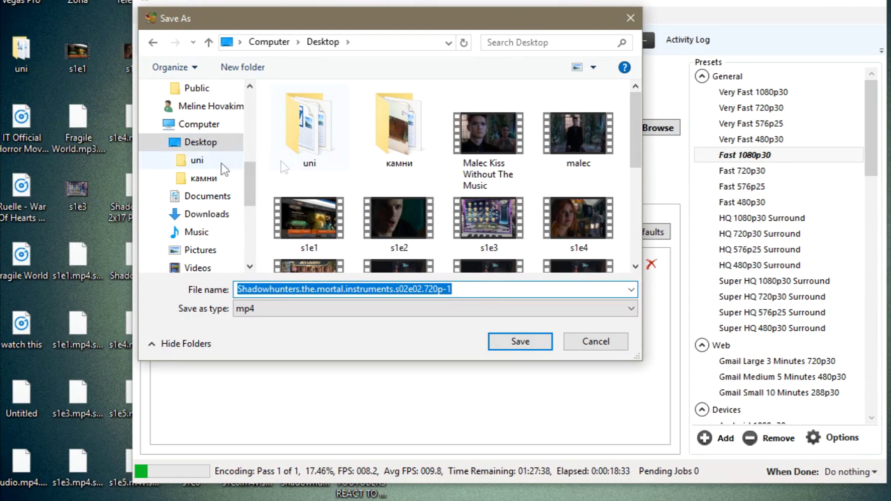
pyautogui.click(200, 142)
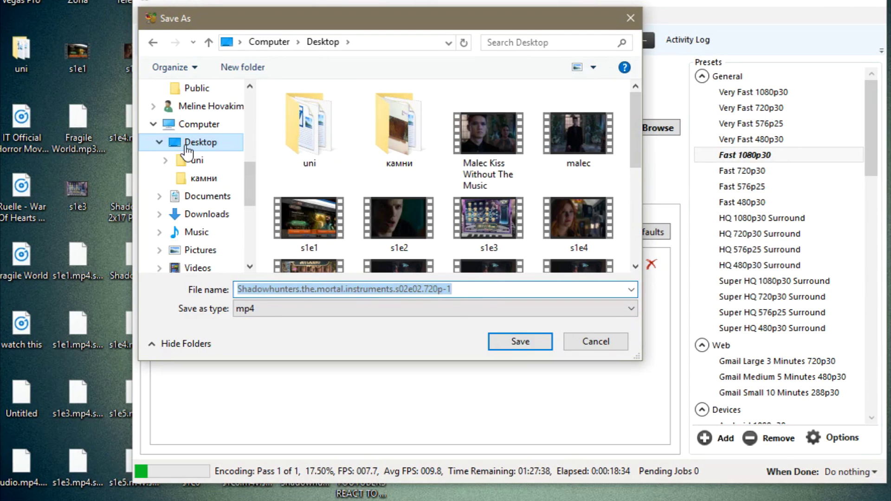
pyautogui.click(488, 289)
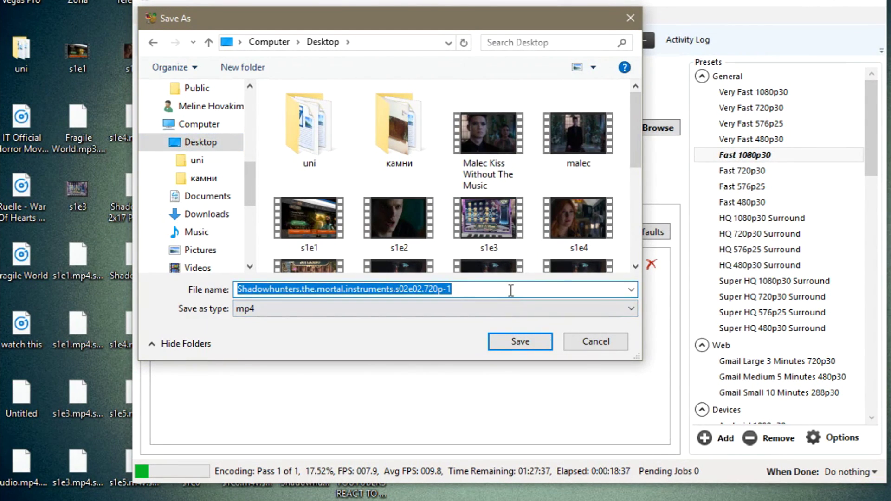
pyautogui.write('s2e2')
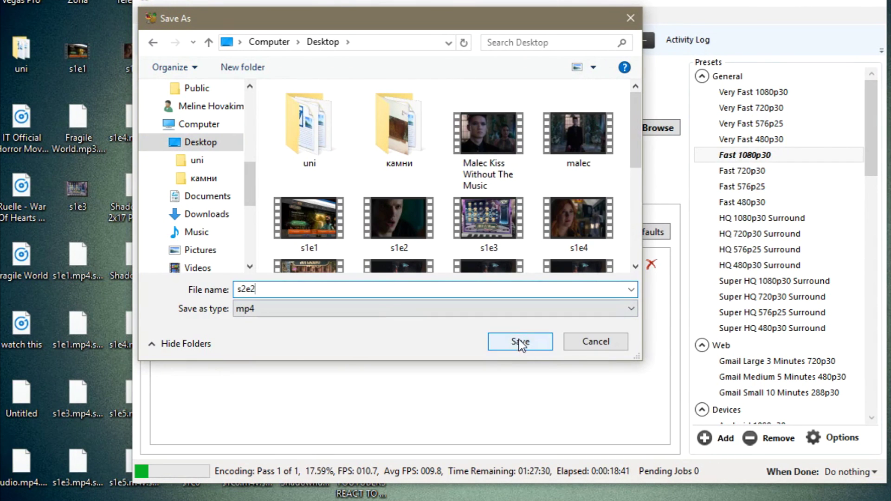
pyautogui.click(523, 346)
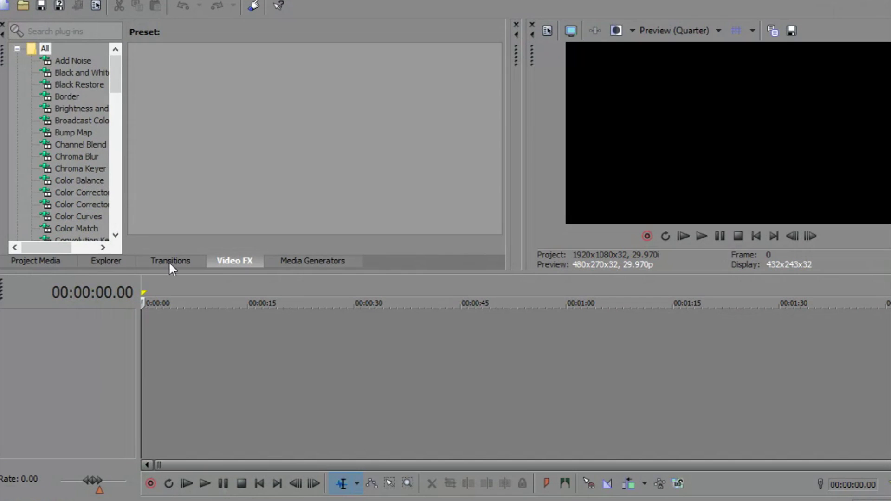
# Open s1e3 from the Desktop into the project, adding one video and two audio tracks.
pyautogui.click(22, 7)
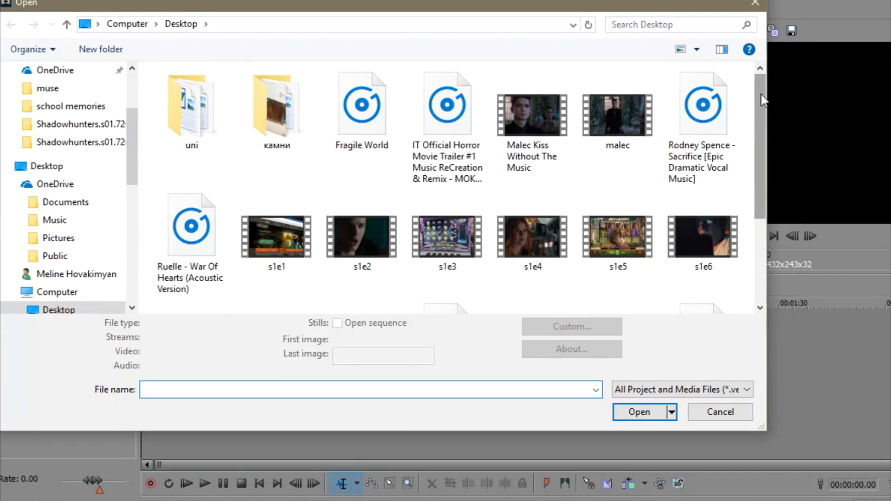
pyautogui.moveTo(763, 99)
pyautogui.mouseDown()
pyautogui.moveTo(748, 210)
pyautogui.moveTo(765, 93)
pyautogui.mouseUp()
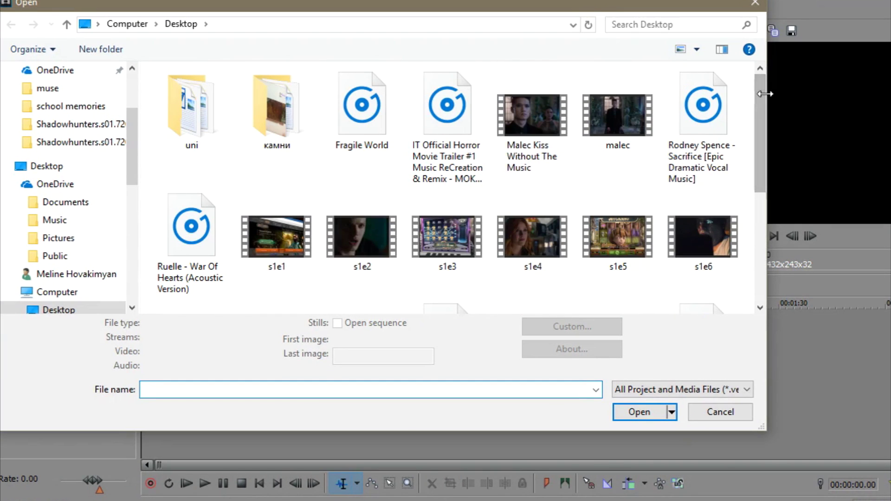
pyautogui.moveTo(756, 105); pyautogui.dragTo(757, 154)
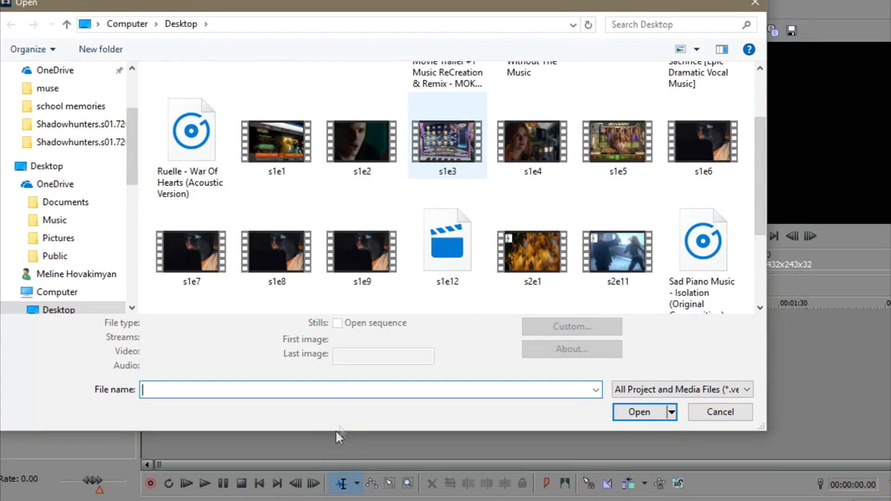
pyautogui.doubleClick(449, 135)
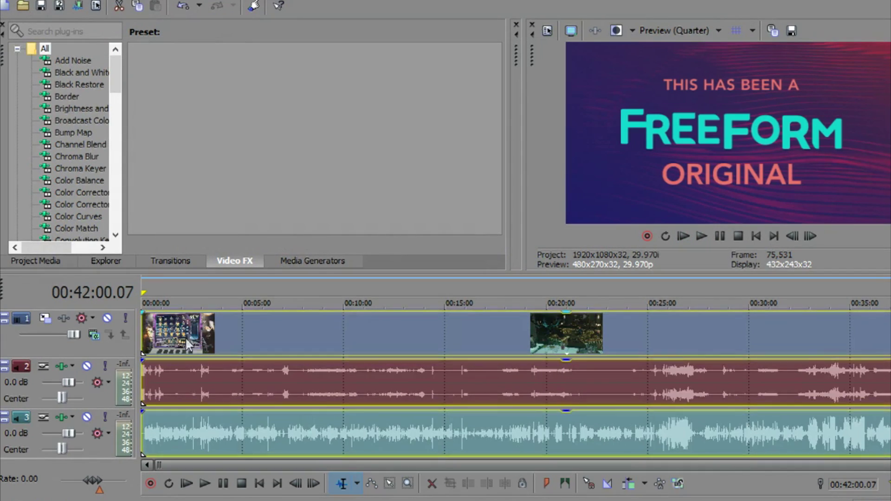
# Jump playback to about 2:18 and scroll the timeline down to the lower audio tracks.
pyautogui.click(186, 339)
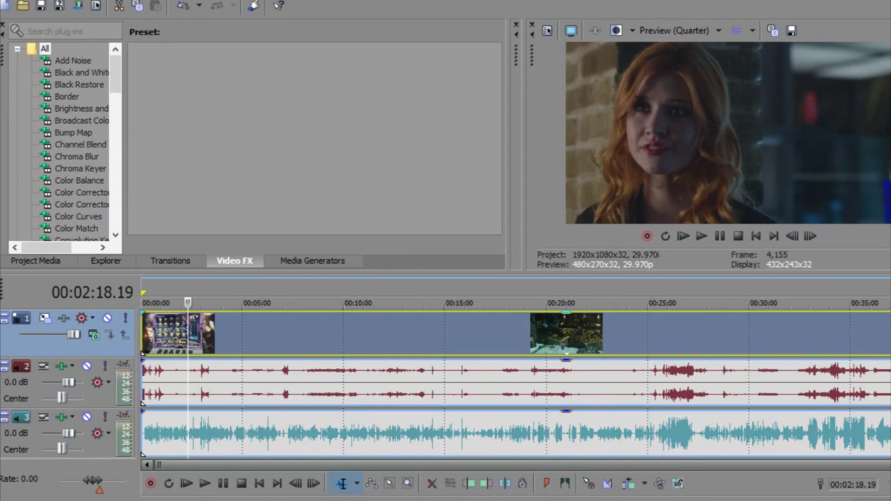
pyautogui.scroll(-5, 516, 385)
pyautogui.scroll(2, 515, 386)
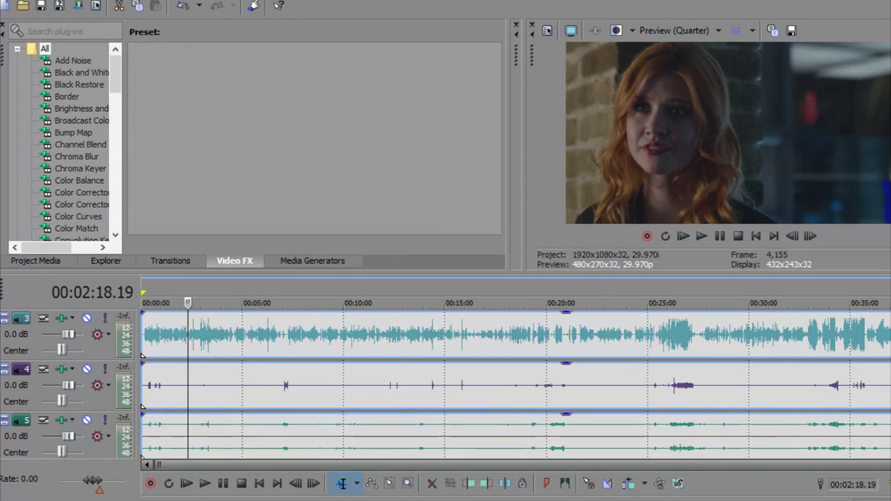
pyautogui.scroll(1, 515, 386)
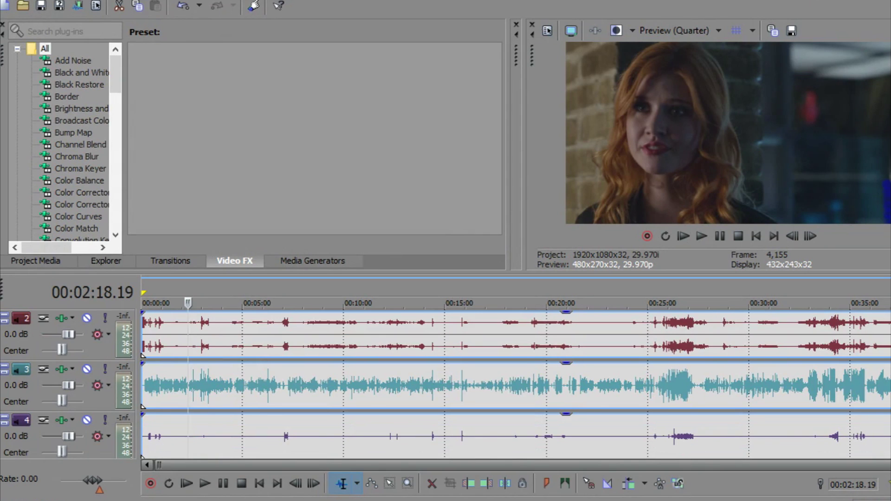
pyautogui.scroll(-4, 360, 392)
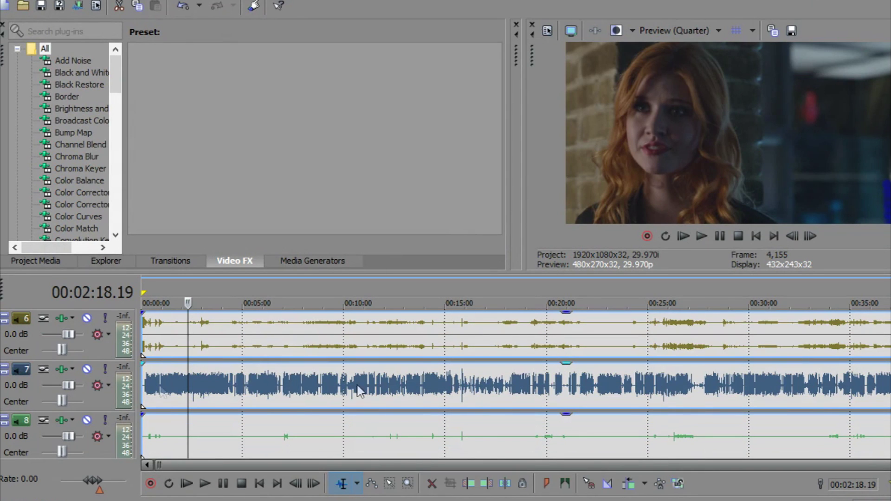
# Delete the surplus audio tracks 8 down to 4.
pyautogui.click(107, 397)
pyautogui.press('Delete')
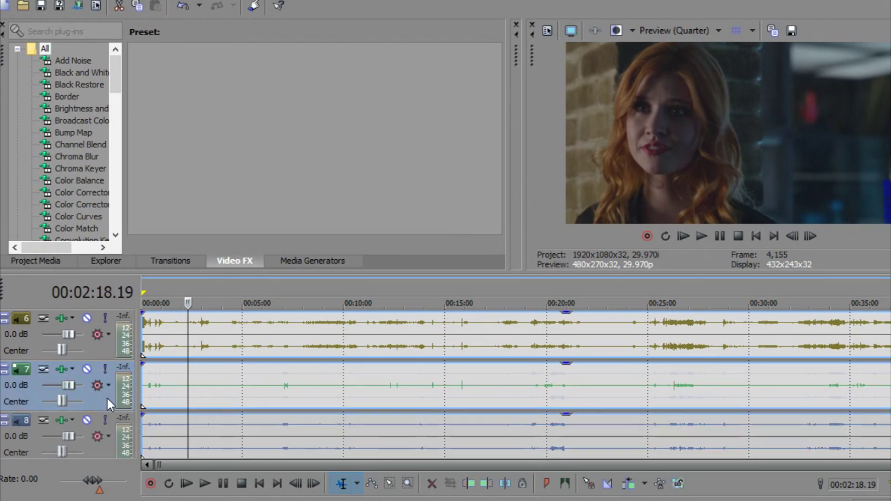
pyautogui.press('Delete')
pyautogui.click(101, 352)
pyautogui.press('Delete')
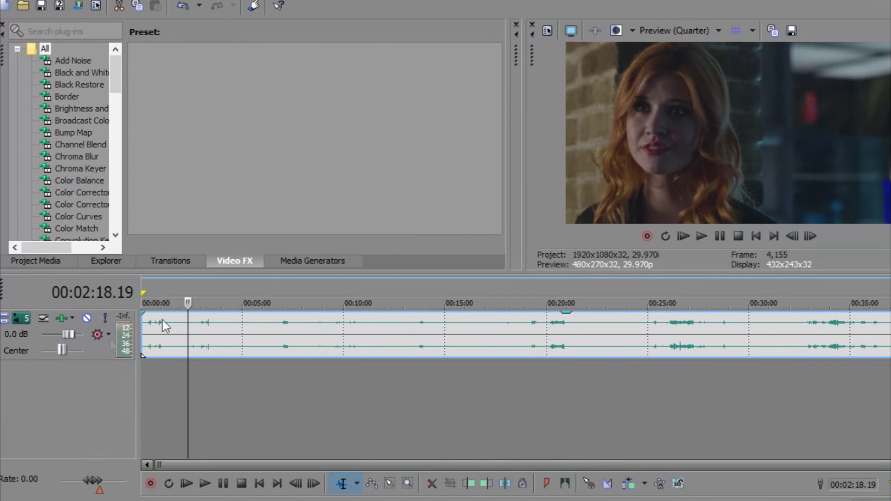
pyautogui.click(96, 353)
pyautogui.press('Delete')
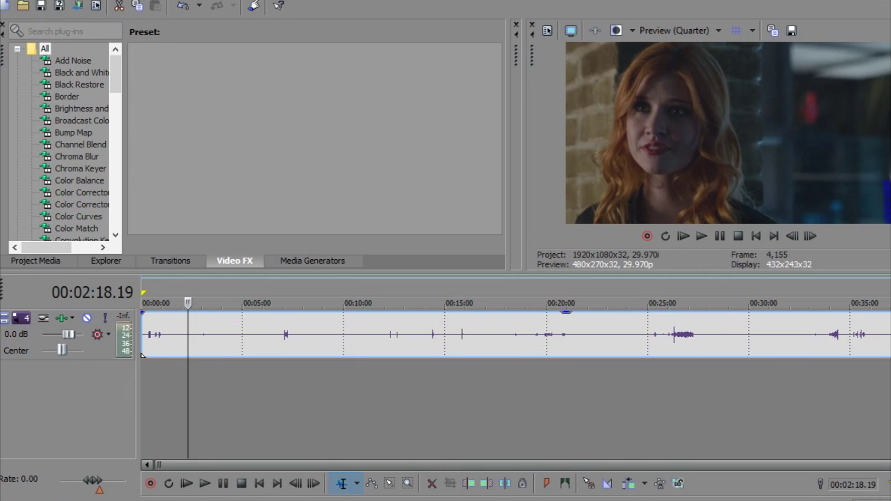
pyautogui.click(88, 352)
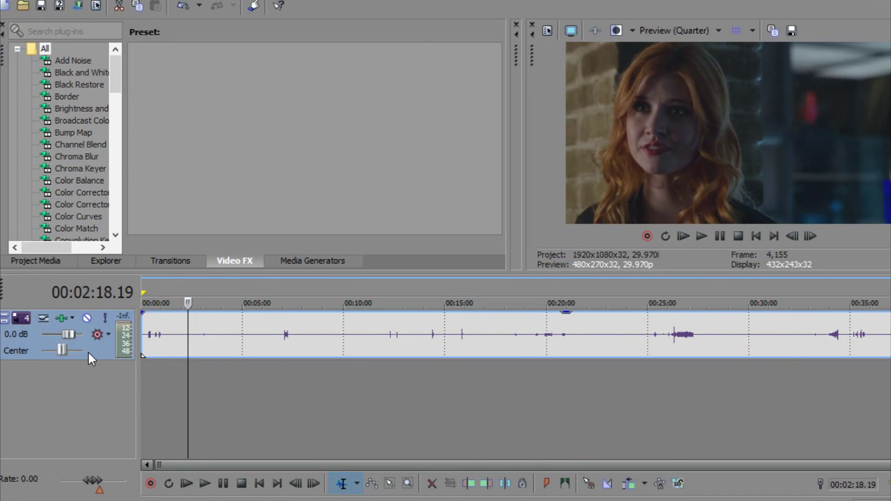
pyautogui.press('Delete')
# Select the red and teal audio events on the remaining tracks.
pyautogui.scroll(3, 511, 372)
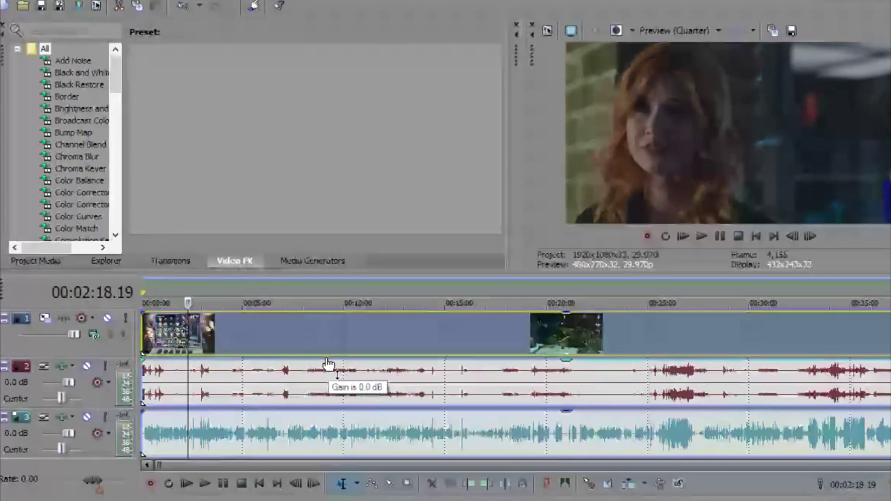
pyautogui.click(348, 378)
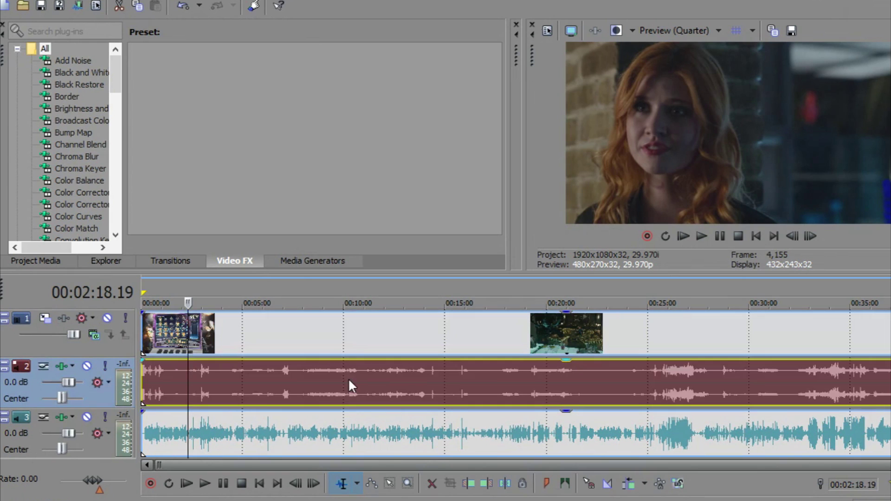
pyautogui.click(309, 434)
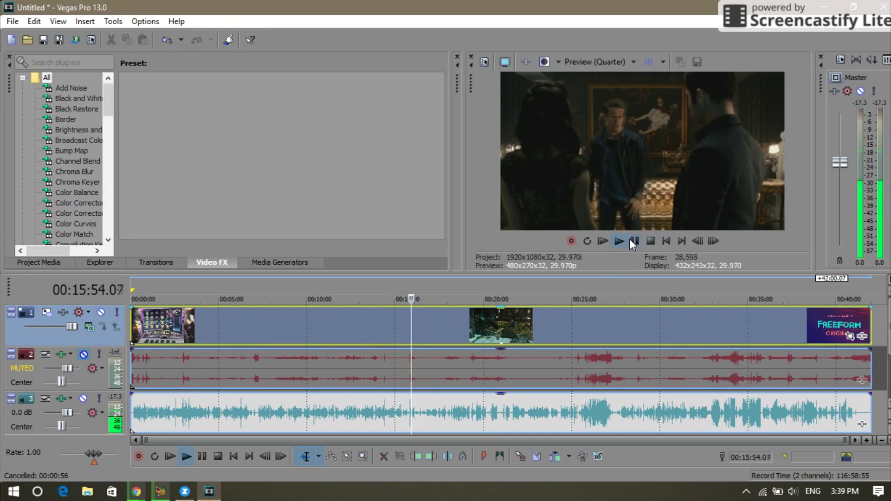
# Stop playback and minimize Vegas Pro to bring HandBrake's running encode back to the front.
pyautogui.click(630, 240)
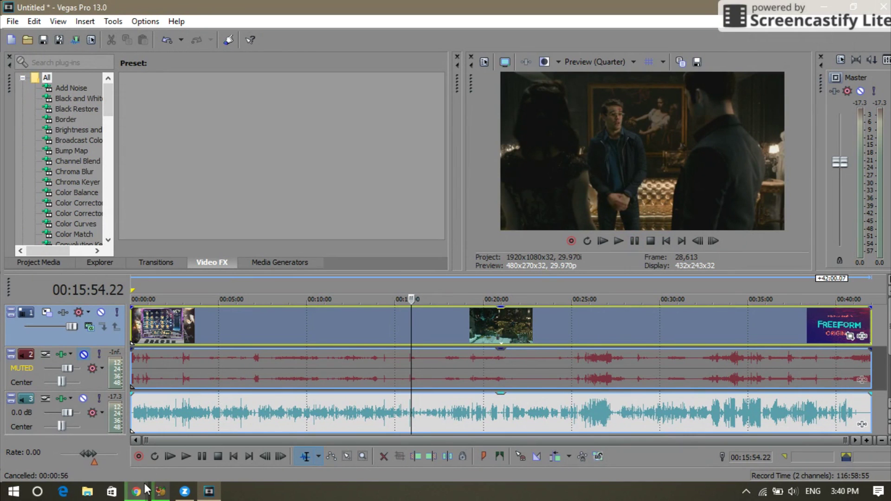
pyautogui.moveTo(146, 490)
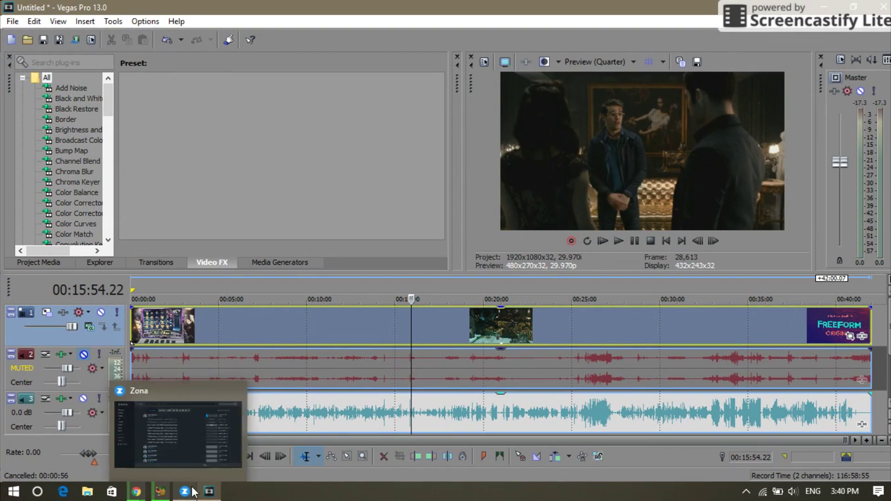
pyautogui.moveTo(204, 495)
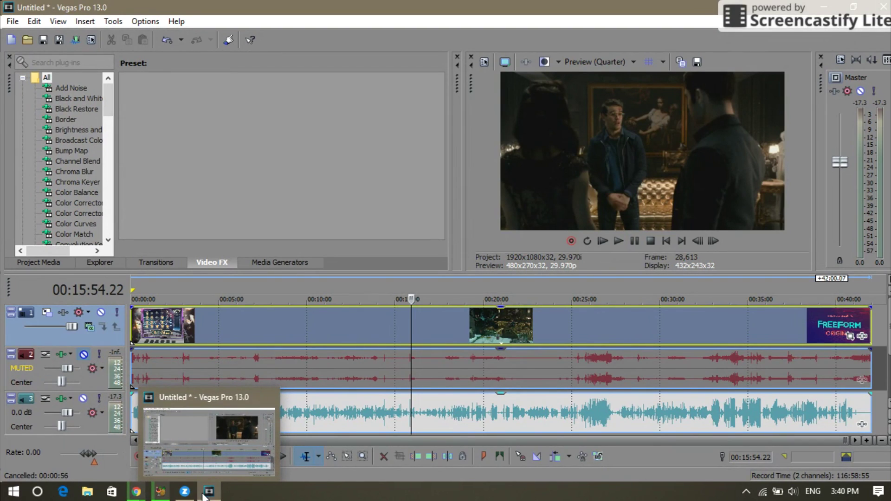
pyautogui.click(205, 495)
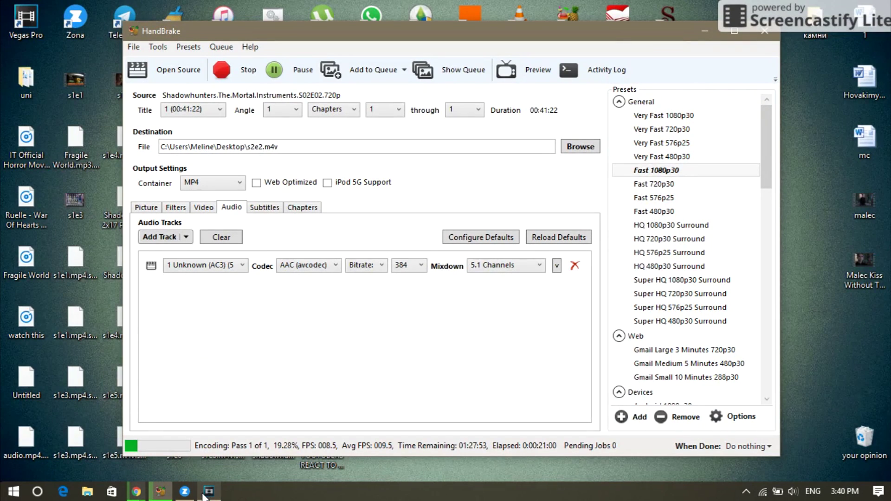